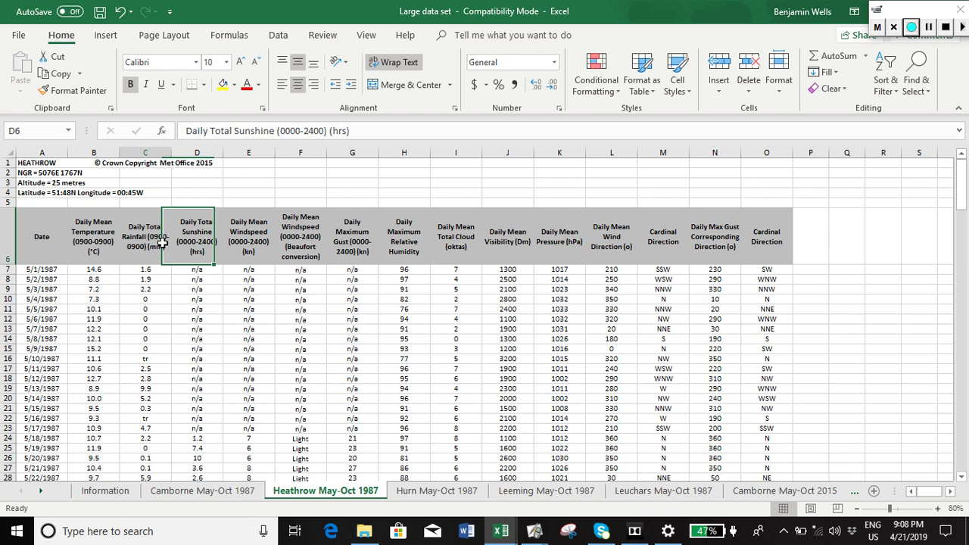
Step: Examine the n/a and tr entries in Heathrow's rainfall and sunshine columns and read their meaning on the Information sheet
click(159, 240)
click(208, 251)
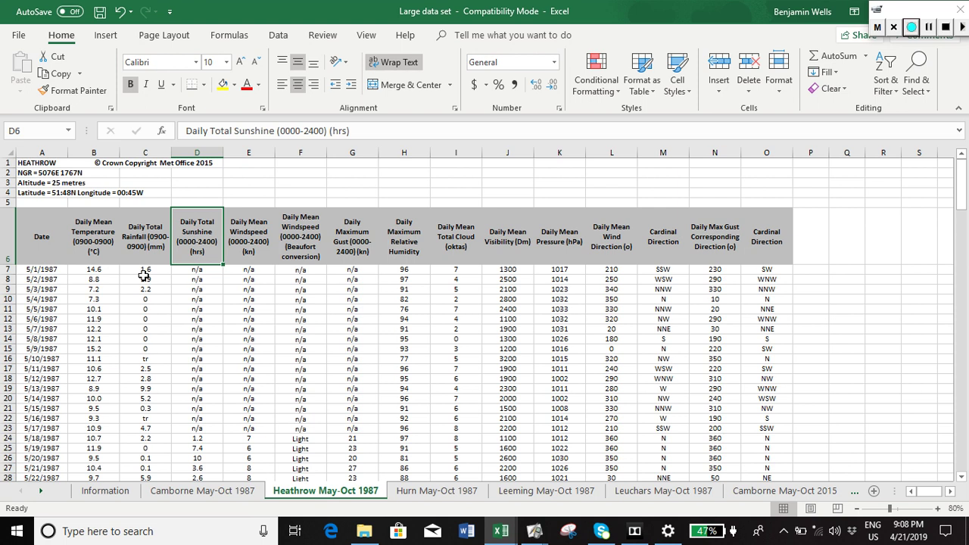
click(197, 271)
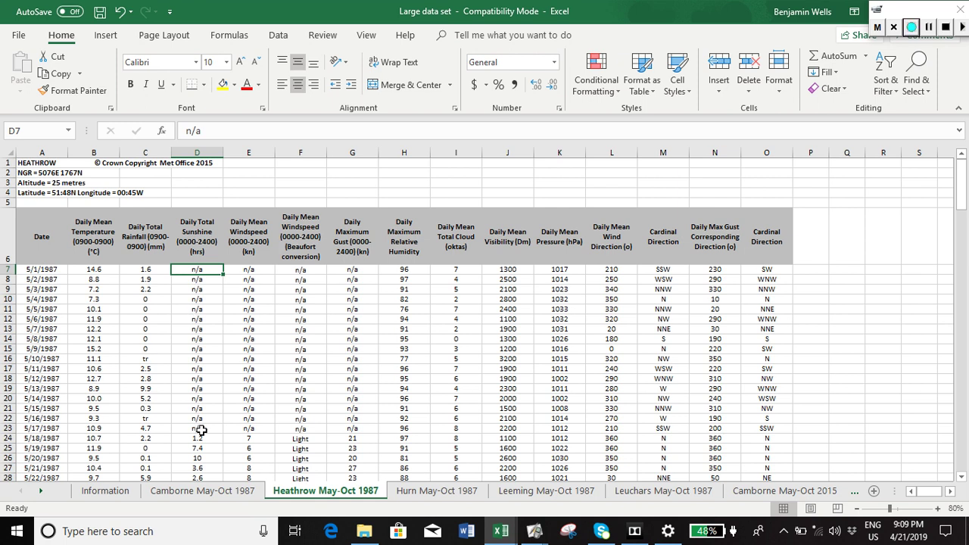
click(149, 417)
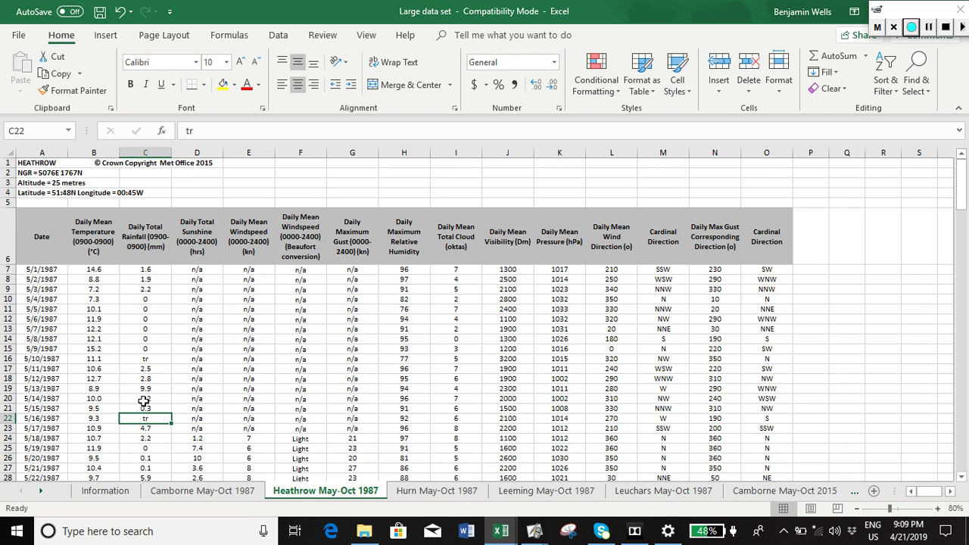
click(106, 490)
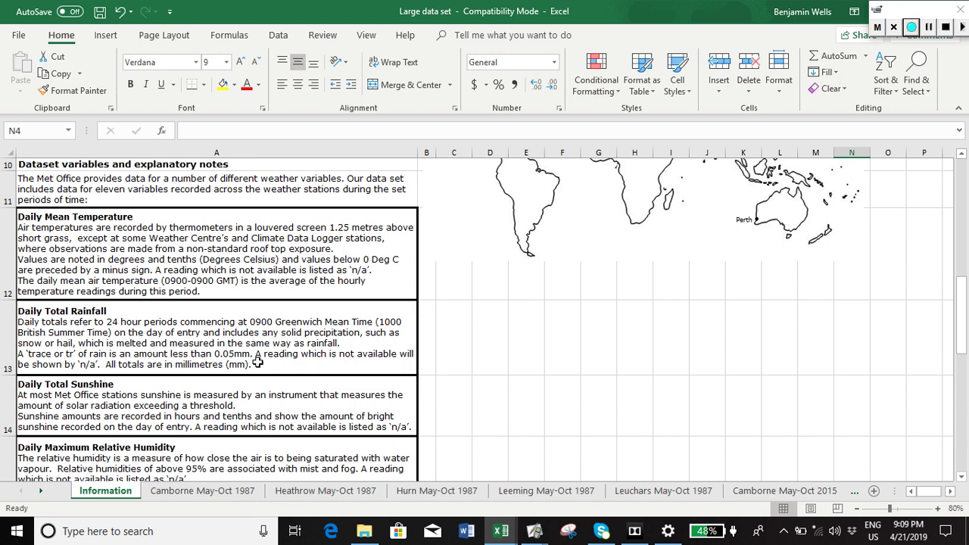
Step: Copy the Daily Total Rainfall and Daily Total Sunshine columns with their headers, C6:D190, from the Heathrow May-Oct 1987 sheet
click(343, 492)
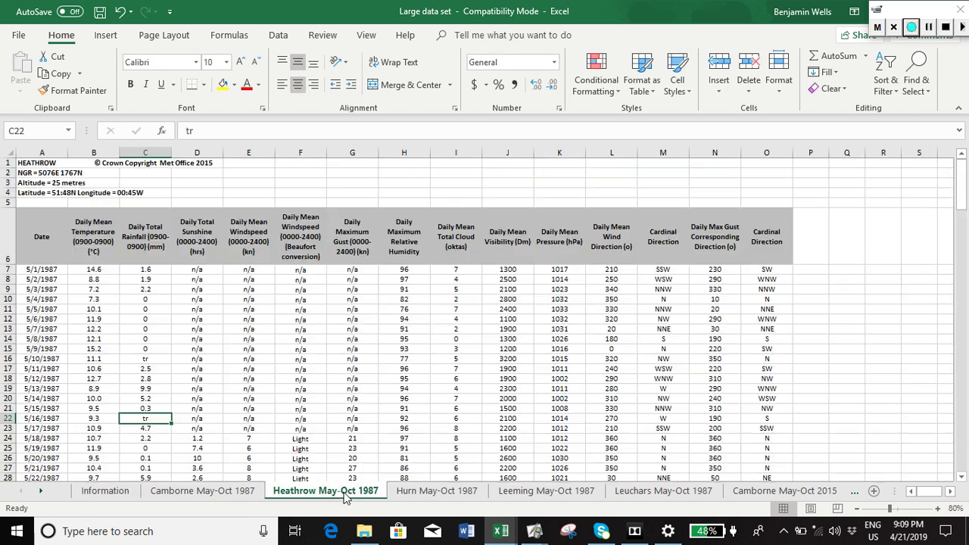
click(196, 256)
click(151, 236)
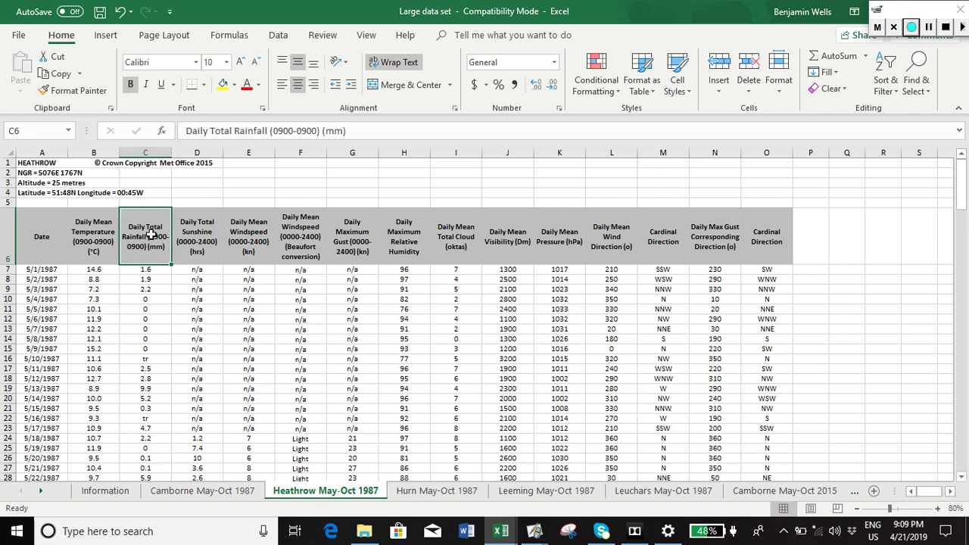
key(shift+Right)
key(shift+Down)
key(shift+Down)
key(shift+Down)
key(shift+Down)
key(shift+Down)
key(shift+Down)
key(shift+Down)
key(shift+Down)
key(shift+Down)
key(shift+Down)
key(shift+Down)
key(shift+Down)
key(shift+Down)
key(shift+Down)
key(shift+Down)
key(shift+Down)
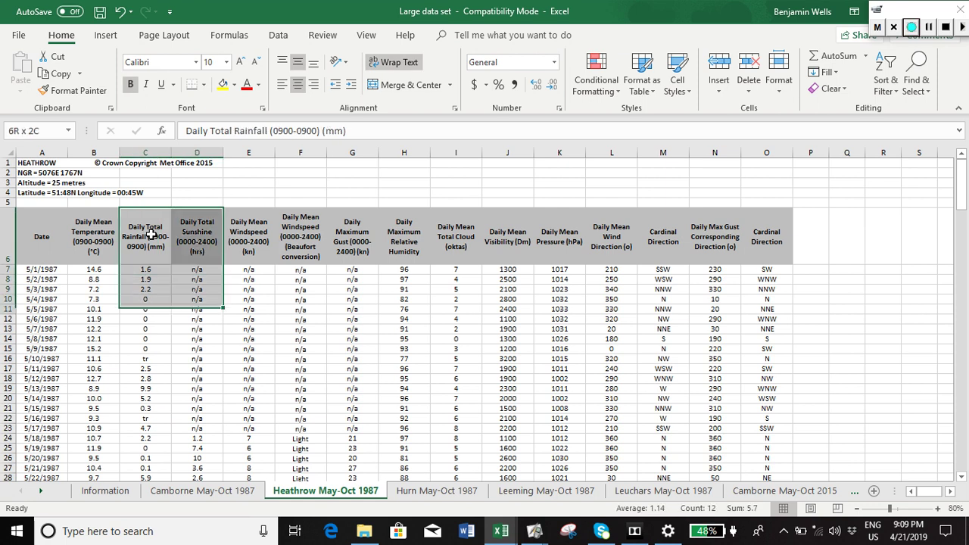
key(shift+Down)
key(shift+Down)
key(shift+Down)
key(shift+Down)
key(shift+Down)
key(shift+Down)
key(shift+Down)
key(shift+Down)
key(ctrl+shift+Down)
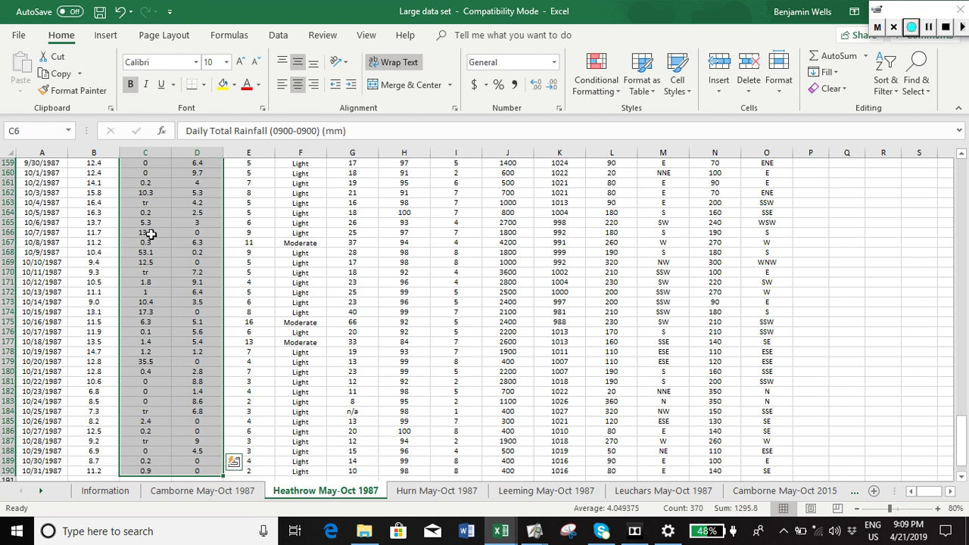
key(ctrl+c)
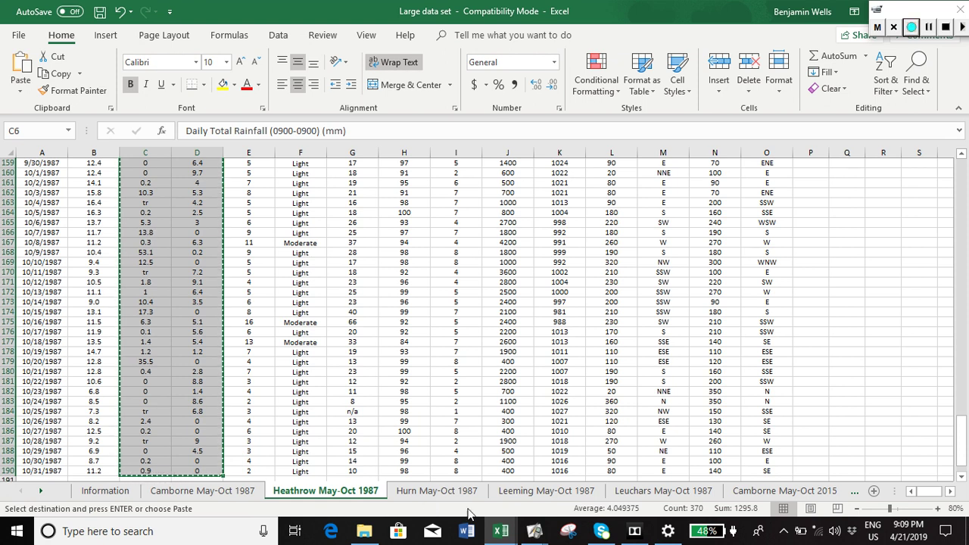
Step: Paste the copied rainfall and sunshine columns into the blank Book1 workbook starting at cell A1
click(500, 531)
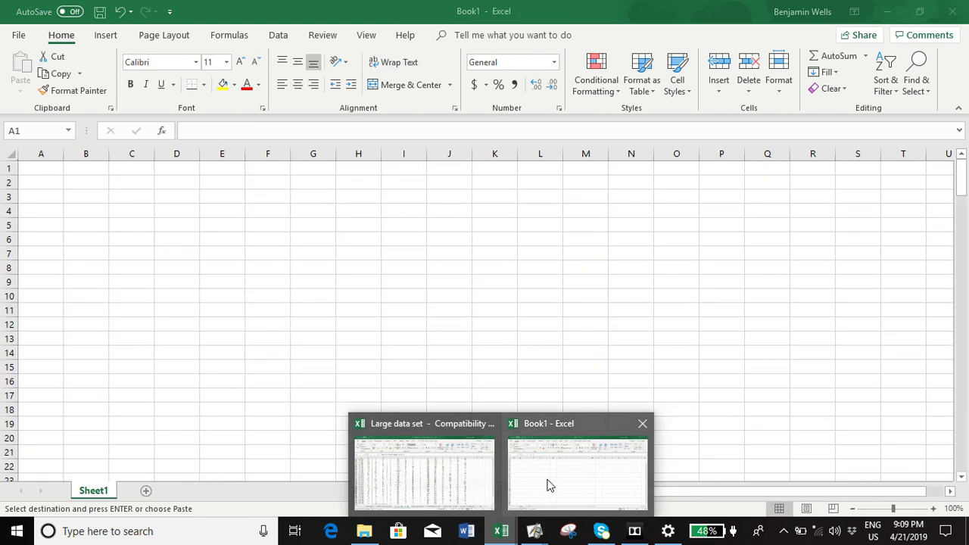
click(548, 485)
click(94, 181)
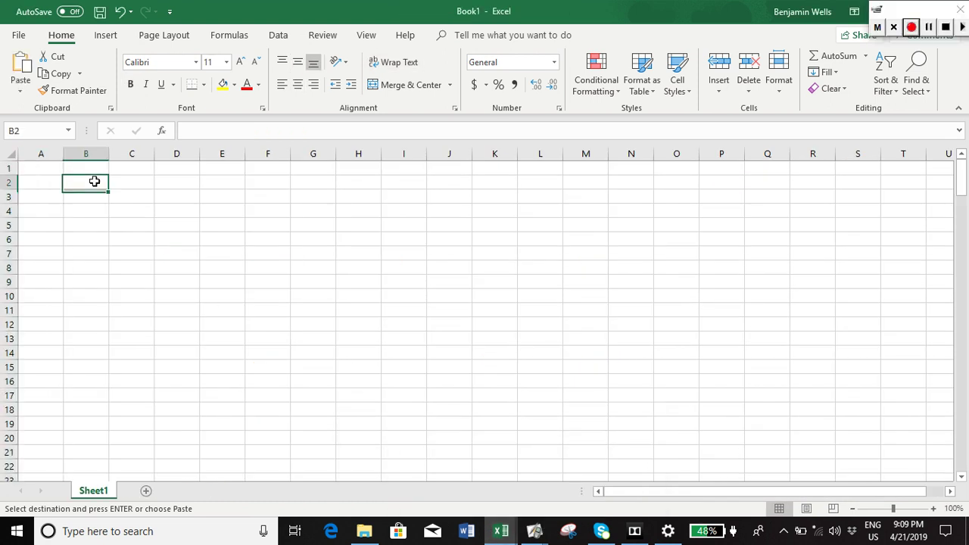
click(55, 169)
key(ctrl+v)
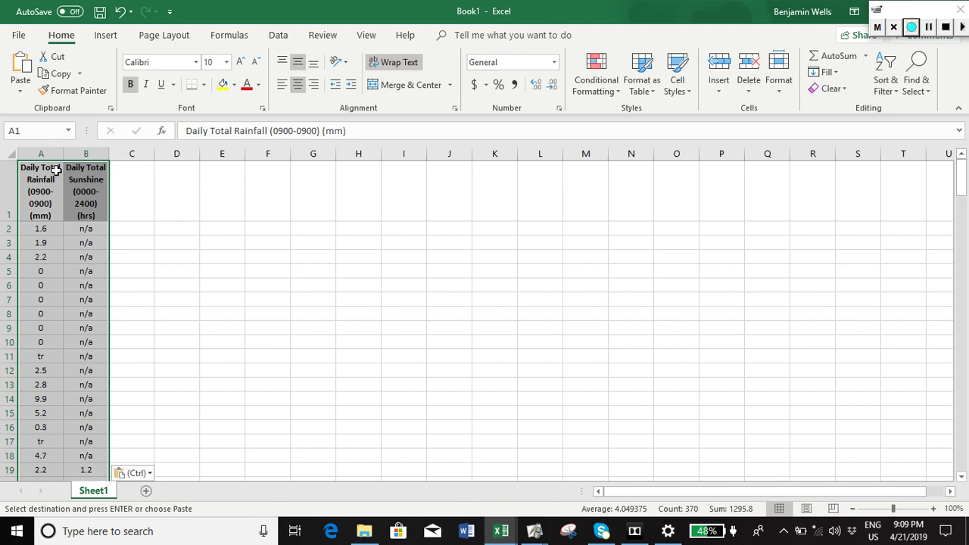
click(210, 245)
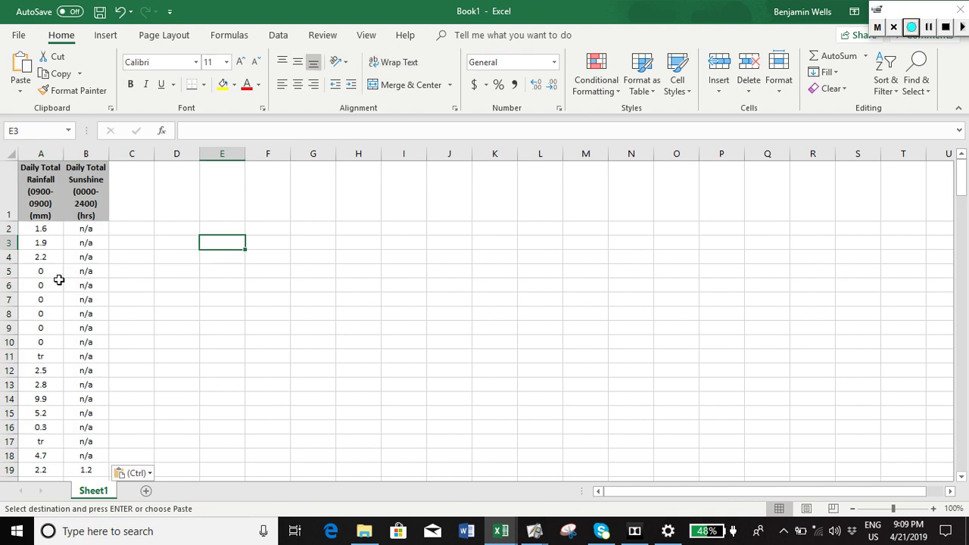
Step: Examine the n/a entries in the Daily Total Sunshine column alongside the matching rainfall values
click(90, 230)
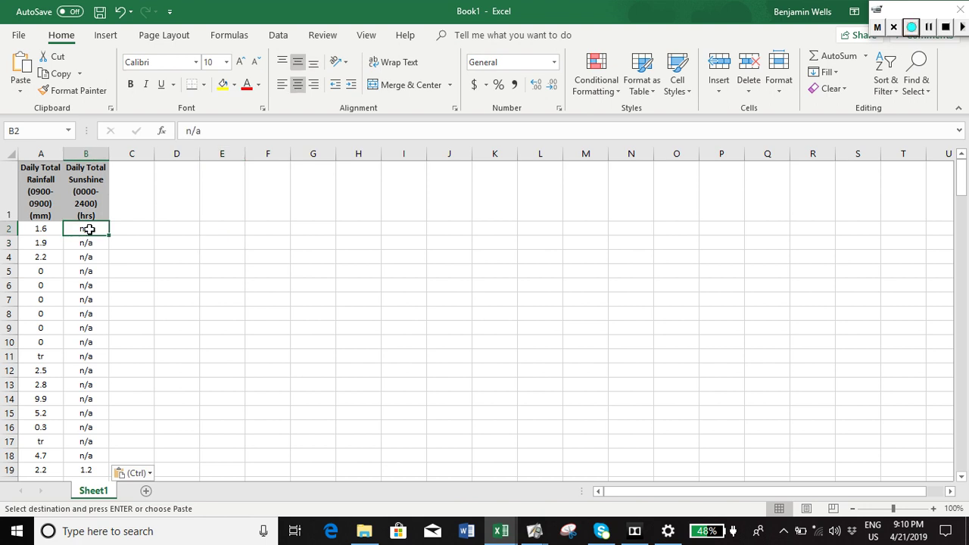
key(Down)
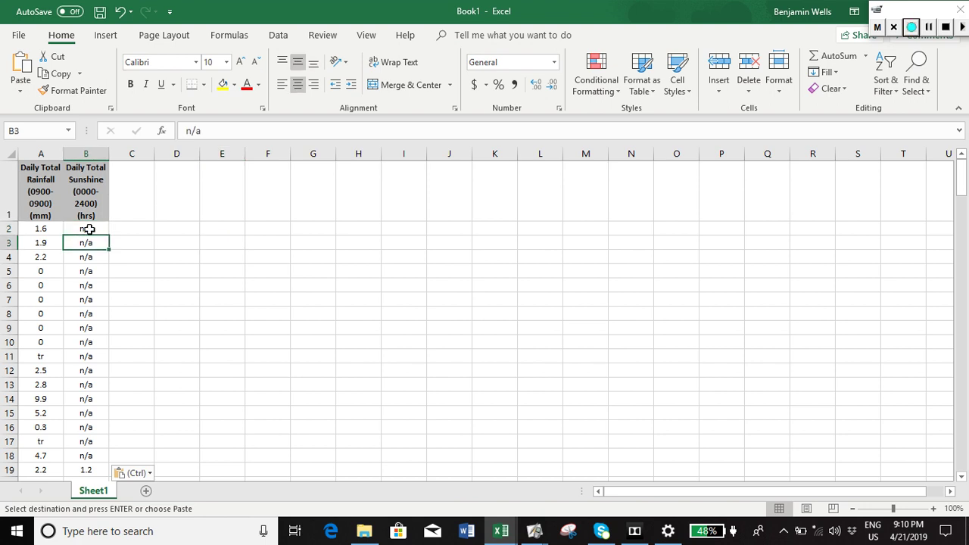
key(Down)
key(Down)
key(Down)
key(Down)
key(Down)
key(Down)
key(Down)
key(Down)
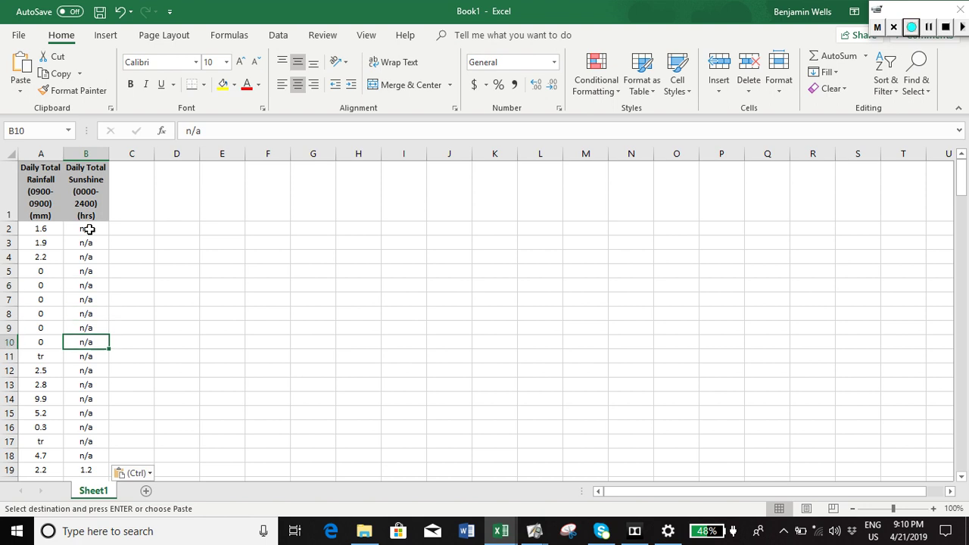
key(Down)
key(Down)
key(Down)
key(Down)
key(Down)
key(Down)
key(Down)
key(Down)
key(Up)
key(Up)
key(Up)
key(Up)
key(Up)
key(Up)
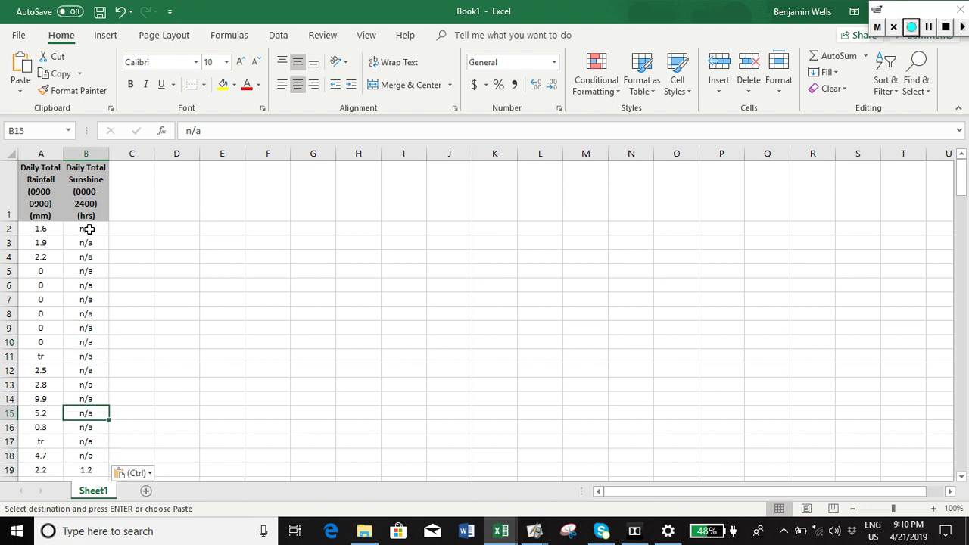
click(89, 228)
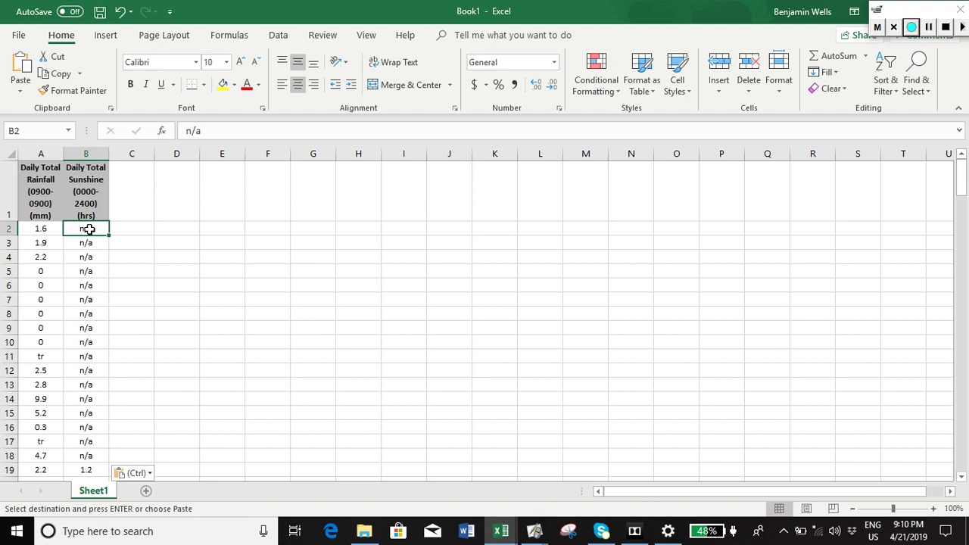
key(Left)
key(Right)
key(Left)
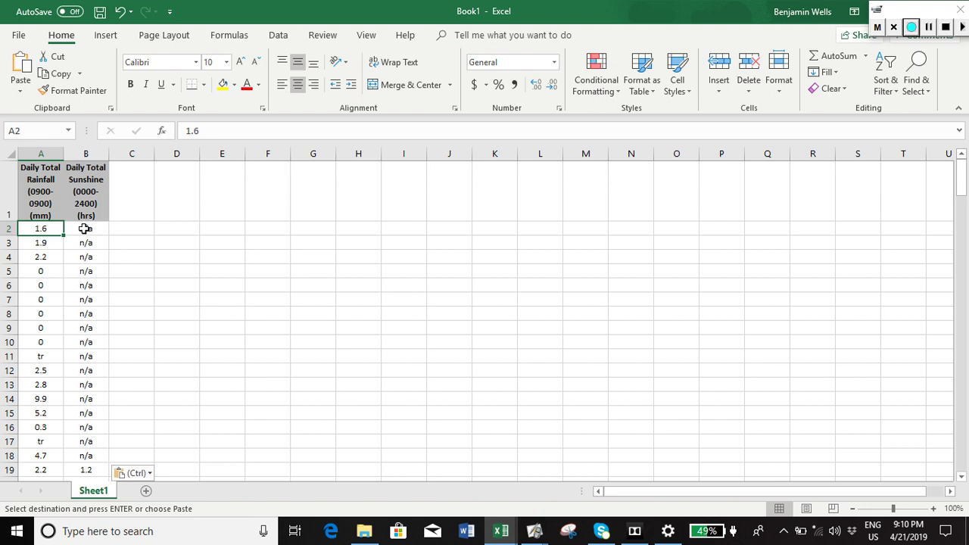
drag(84, 229, 101, 462)
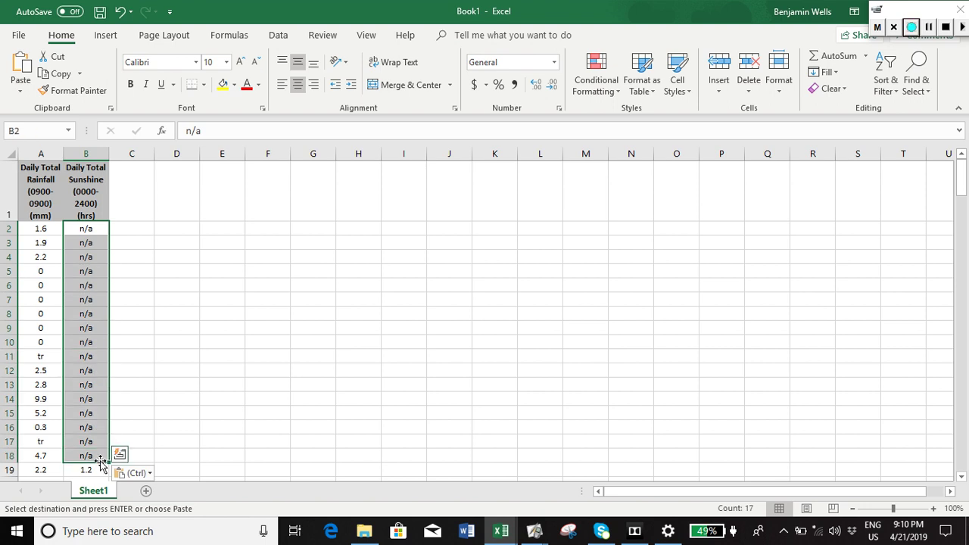
click(189, 376)
Step: Look through all remaining rows of both columns for further n/a entries
scroll(82, 373, down, 6)
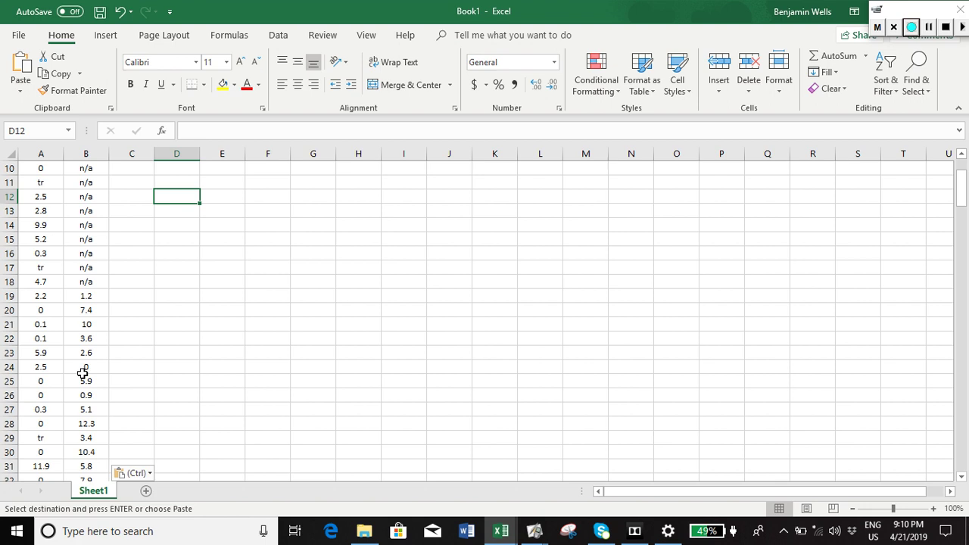
scroll(83, 373, down, 15)
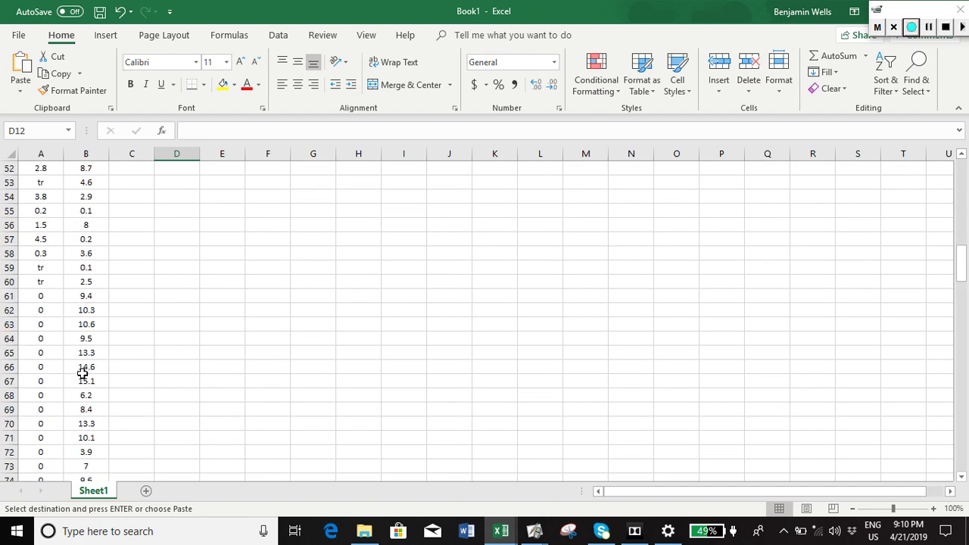
scroll(83, 373, down, 14)
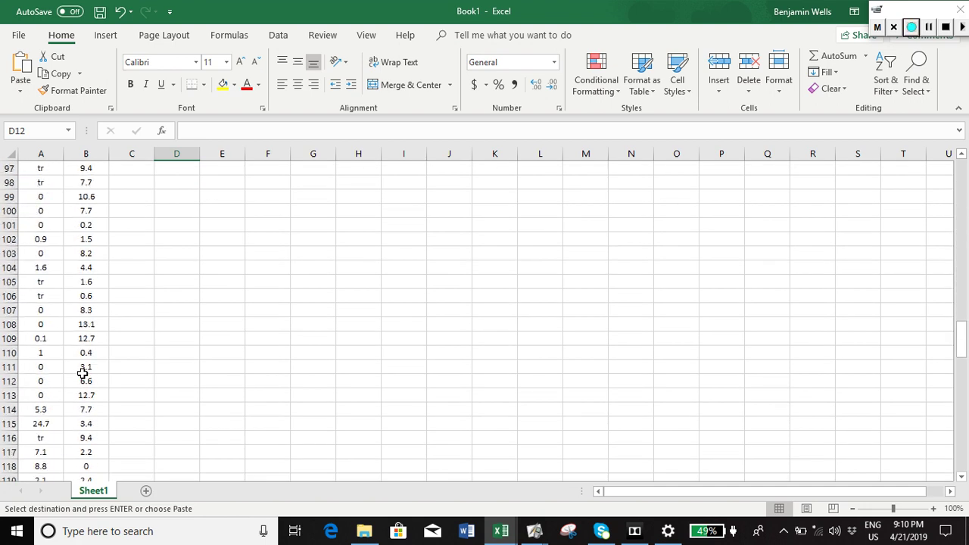
scroll(83, 373, down, 15)
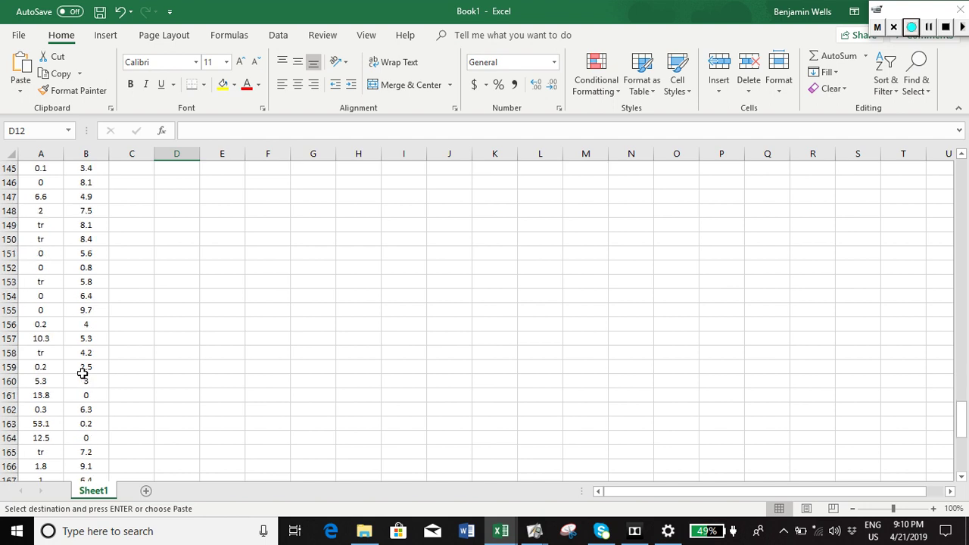
scroll(82, 373, down, 11)
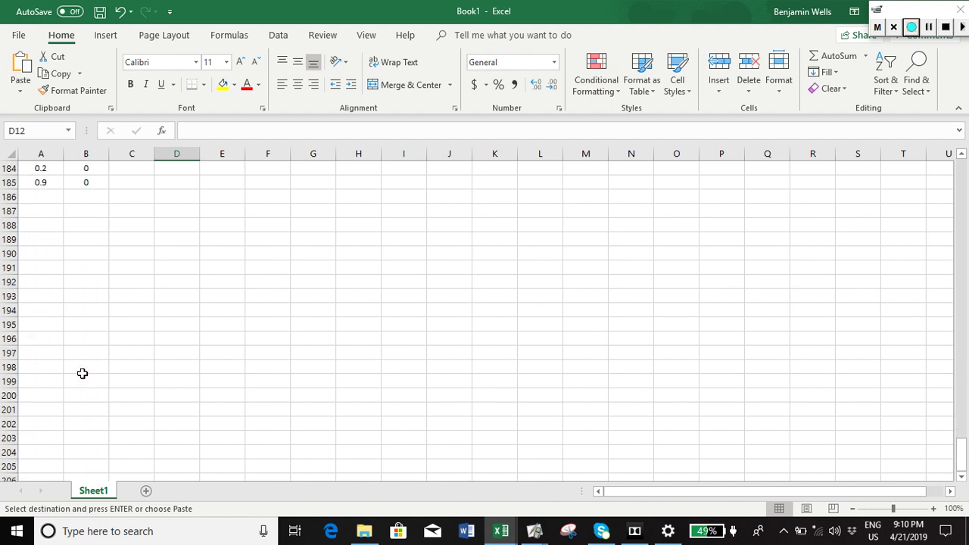
scroll(83, 374, up, 4)
scroll(83, 373, up, 20)
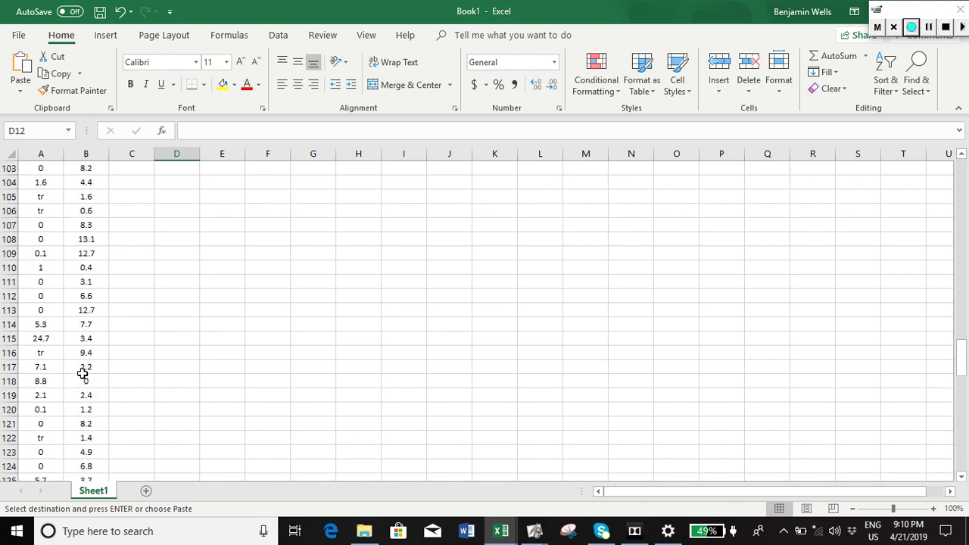
scroll(82, 373, up, 20)
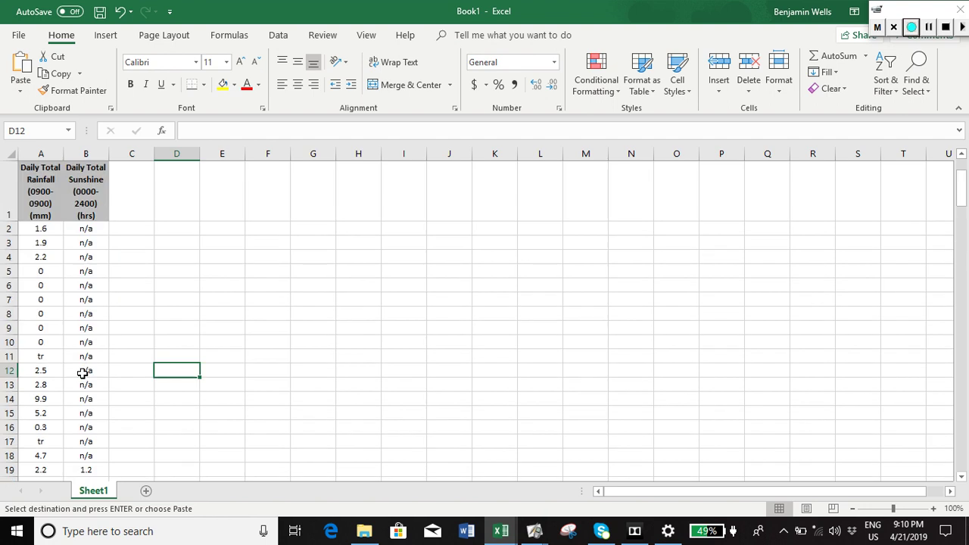
Step: Delete cells A2:B18, the rainfall and sunshine pairs with n/a sunshine, shifting the remaining cells up
click(85, 455)
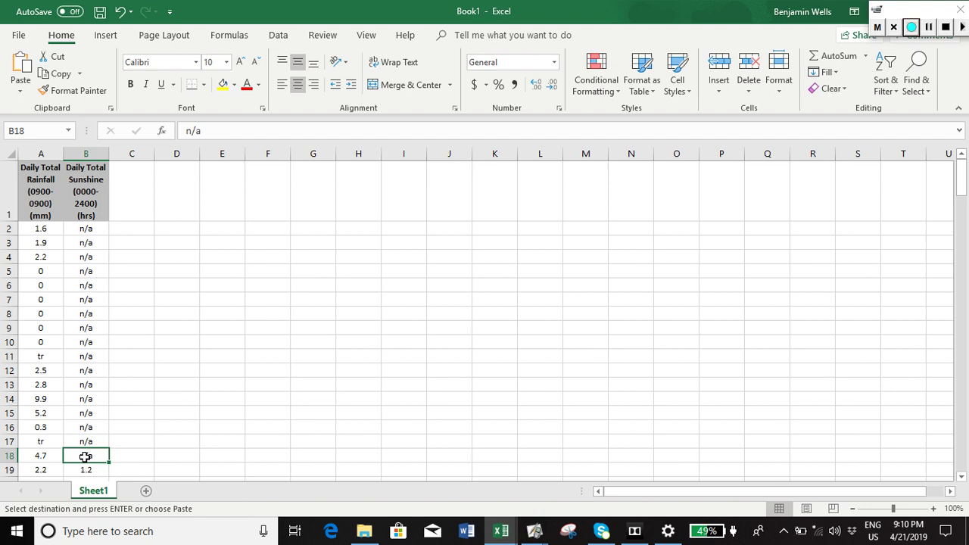
key(shift+Left)
key(shift+Up)
key(shift+Up)
key(shift+Up)
key(shift+Up)
key(shift+Up)
key(shift+Up)
key(shift+Up)
key(shift+Up)
key(shift+Up)
key(shift+Up)
key(shift+Up)
key(shift+Up)
key(shift+Up)
key(shift+Up)
key(shift+Up)
key(shift+Up)
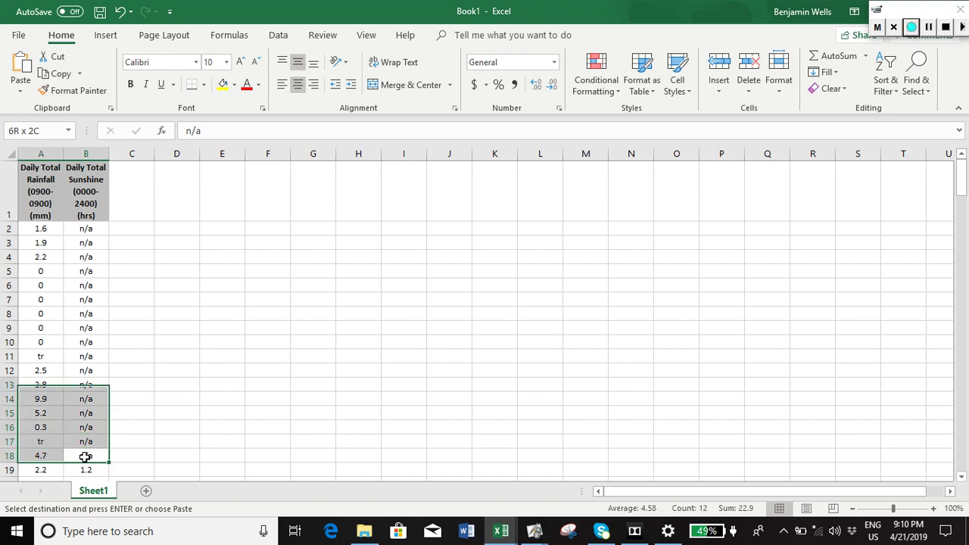
right_click(88, 356)
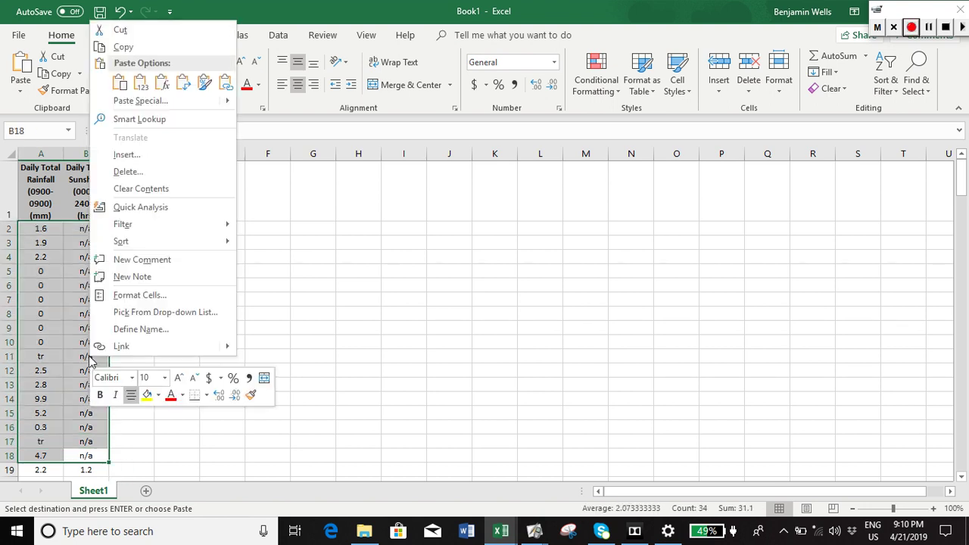
click(142, 172)
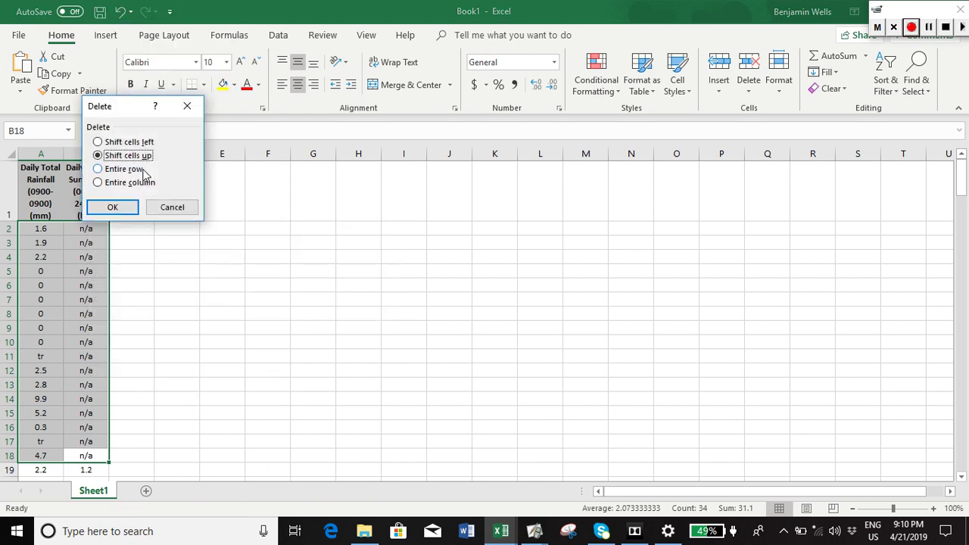
click(127, 207)
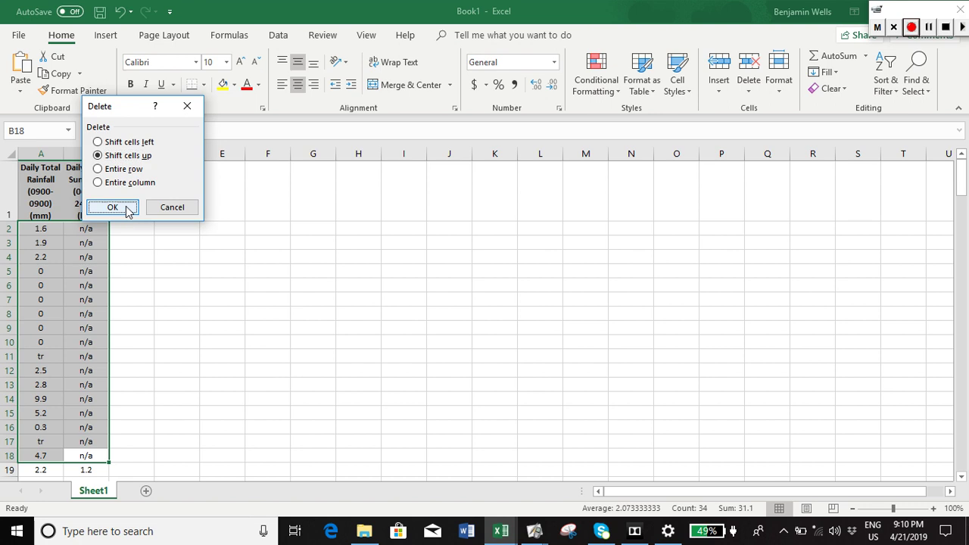
click(90, 359)
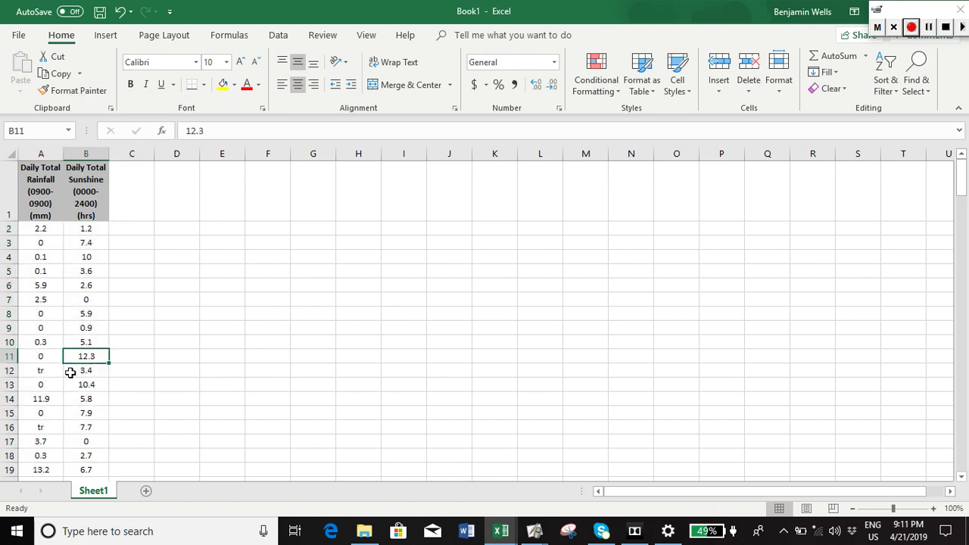
Step: Replace every tr entry in the Daily Total Rainfall column with 0.025 using Find and Replace, and close the dialog
click(43, 374)
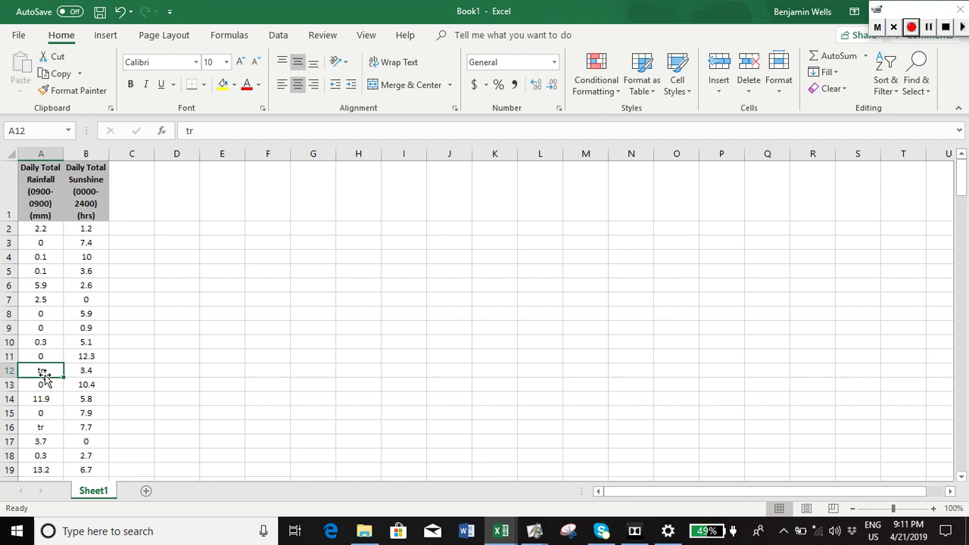
key(Down)
key(Up)
click(43, 383)
click(43, 372)
click(924, 101)
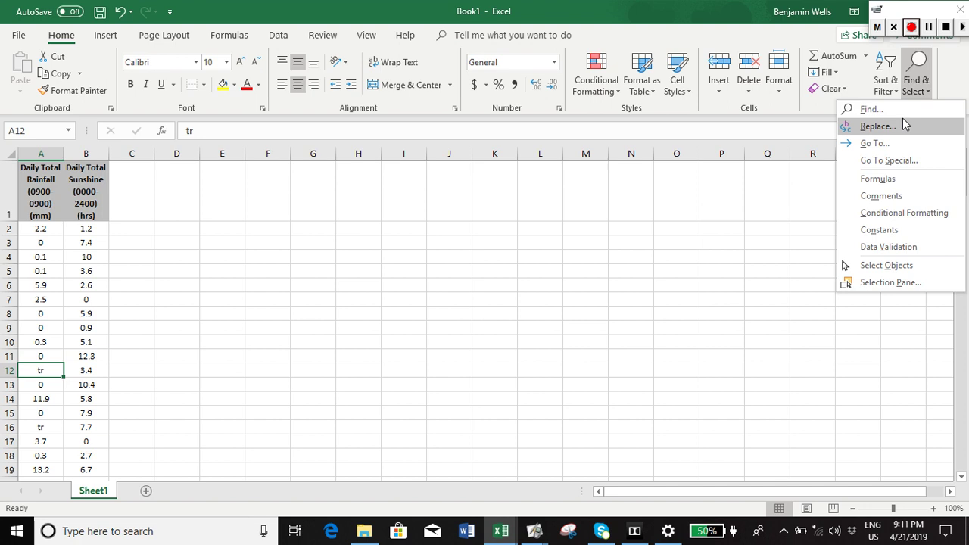
click(903, 126)
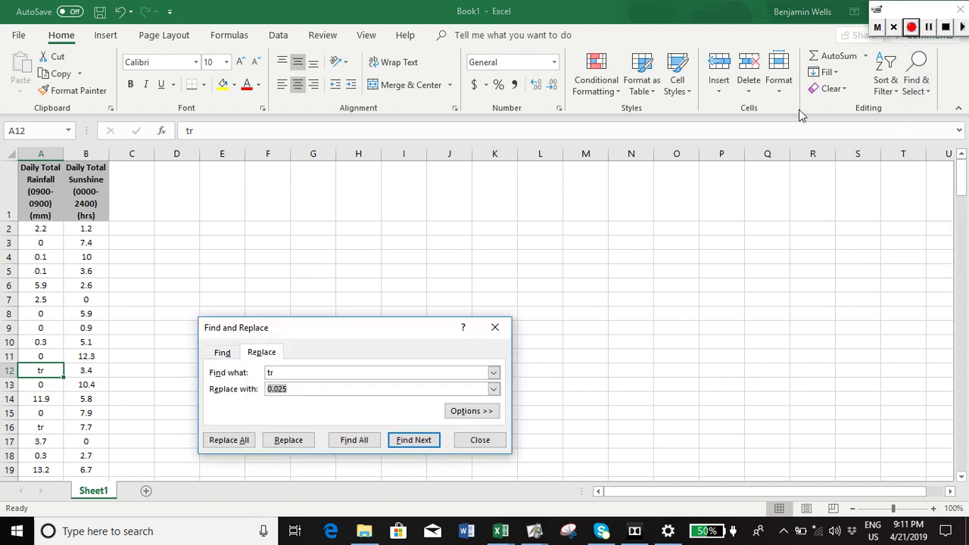
click(275, 374)
click(217, 443)
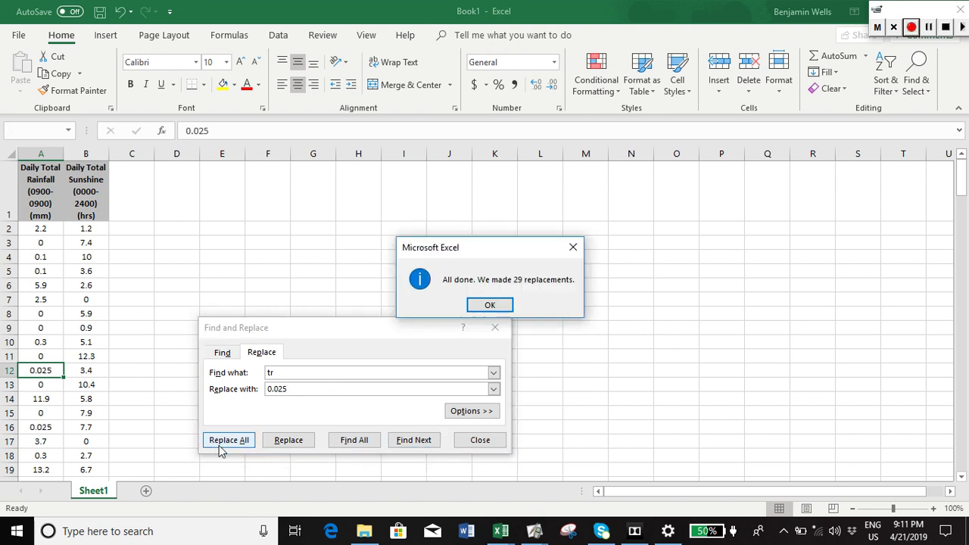
click(498, 306)
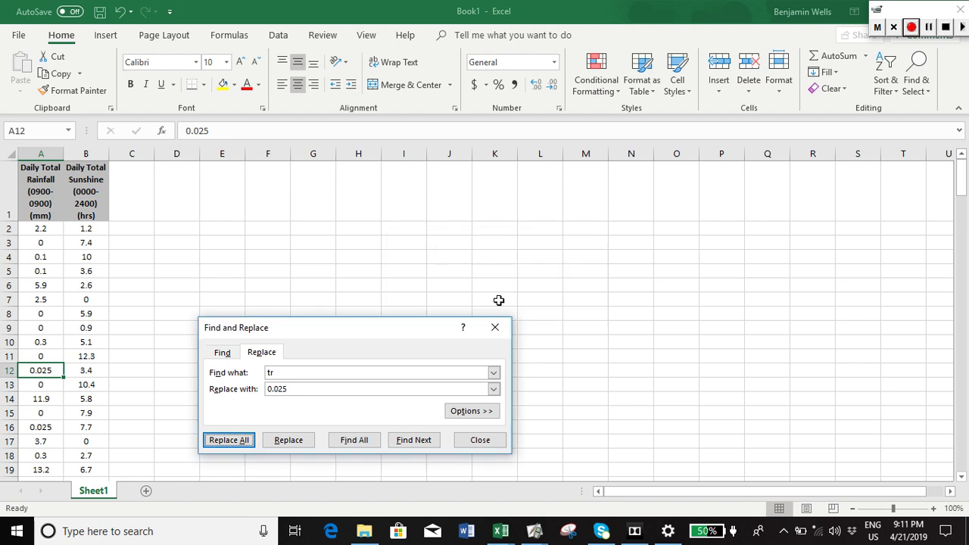
click(494, 313)
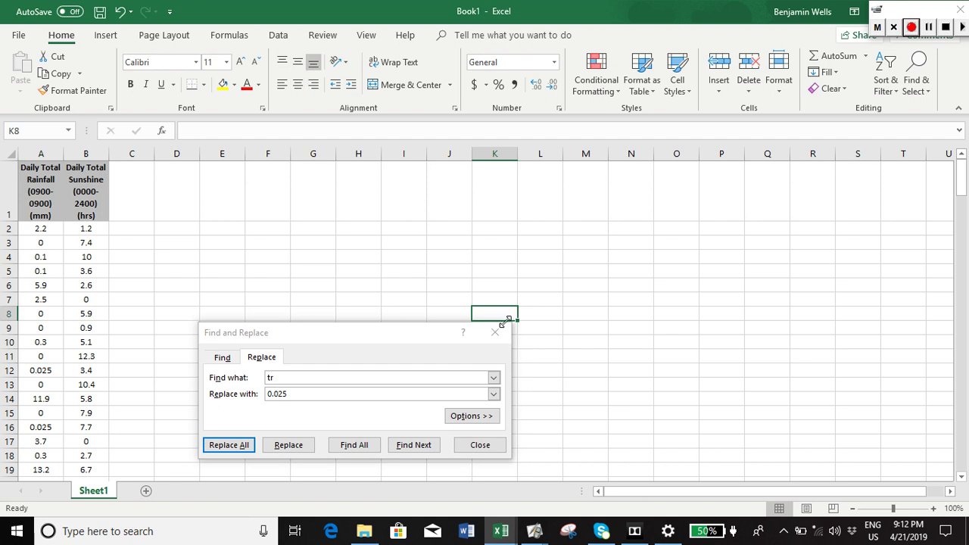
click(496, 327)
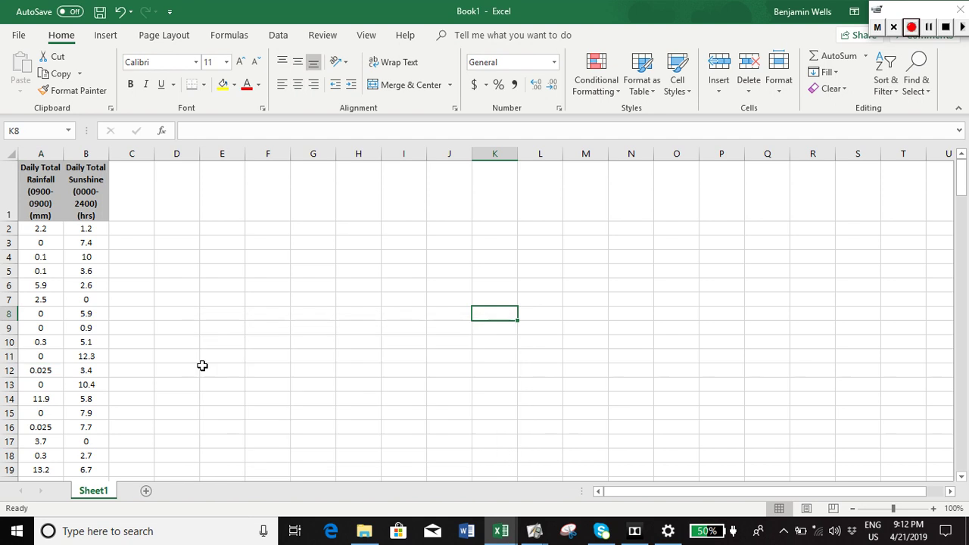
Step: Check the rainfall and sunshine columns down to the last data row for leftover tr or n/a entries, and return to the header row
scroll(202, 366, down, 14)
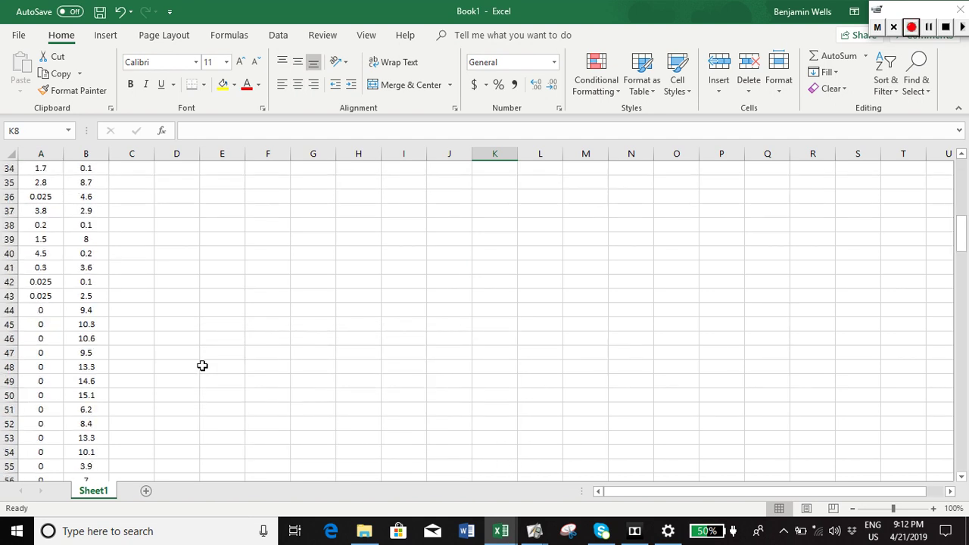
scroll(202, 366, down, 14)
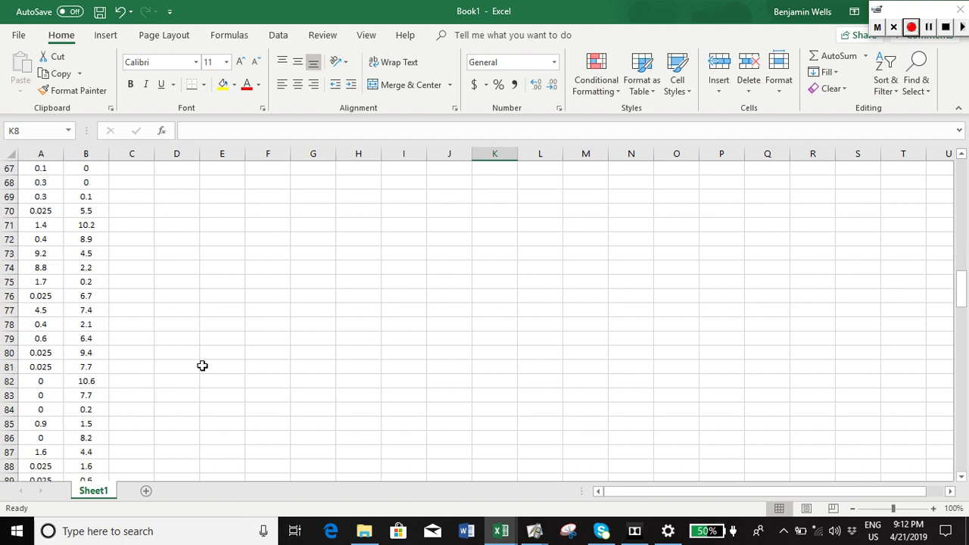
scroll(202, 366, down, 6)
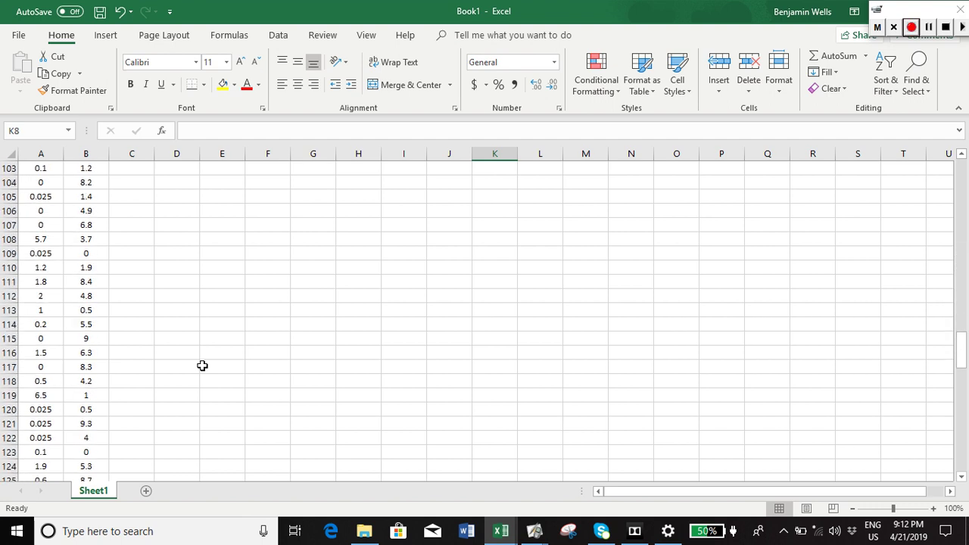
scroll(203, 366, down, 20)
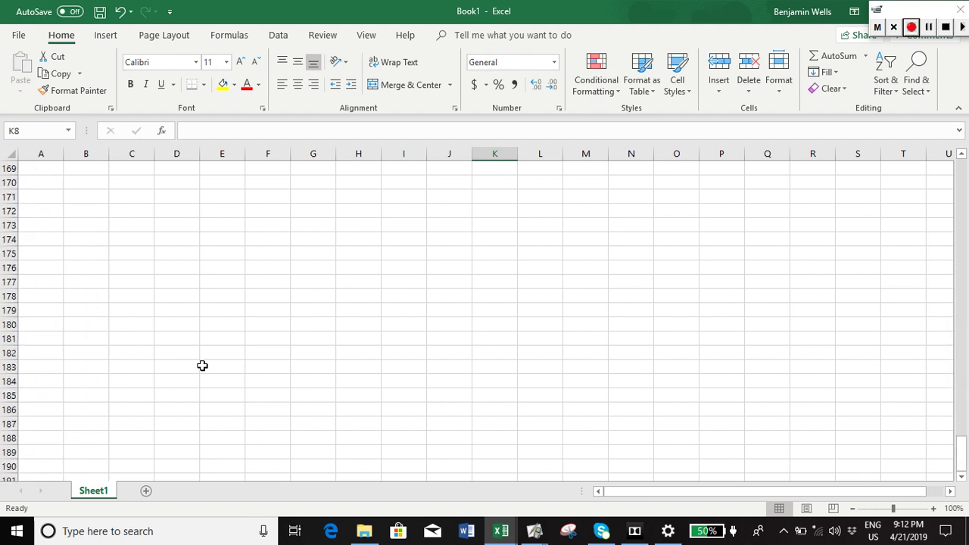
scroll(202, 365, up, 20)
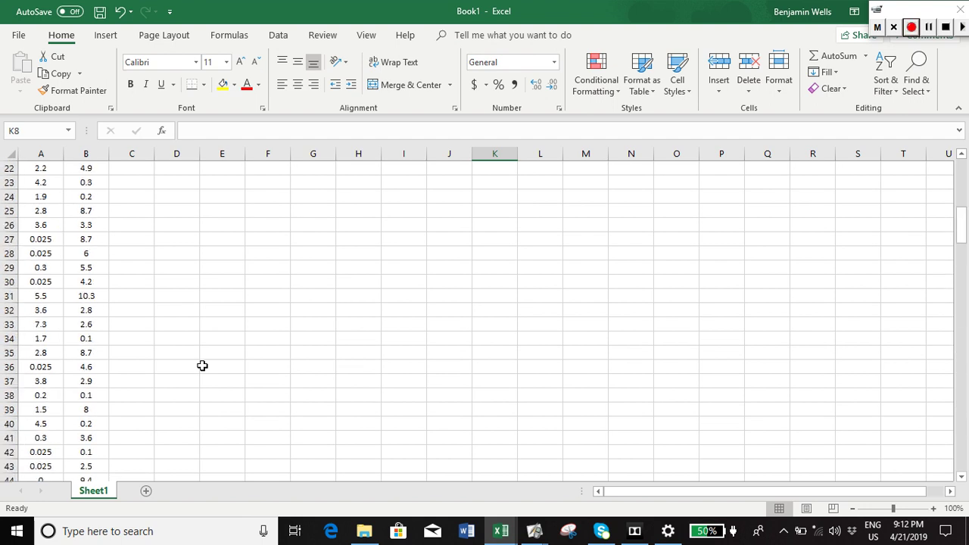
scroll(202, 366, up, 7)
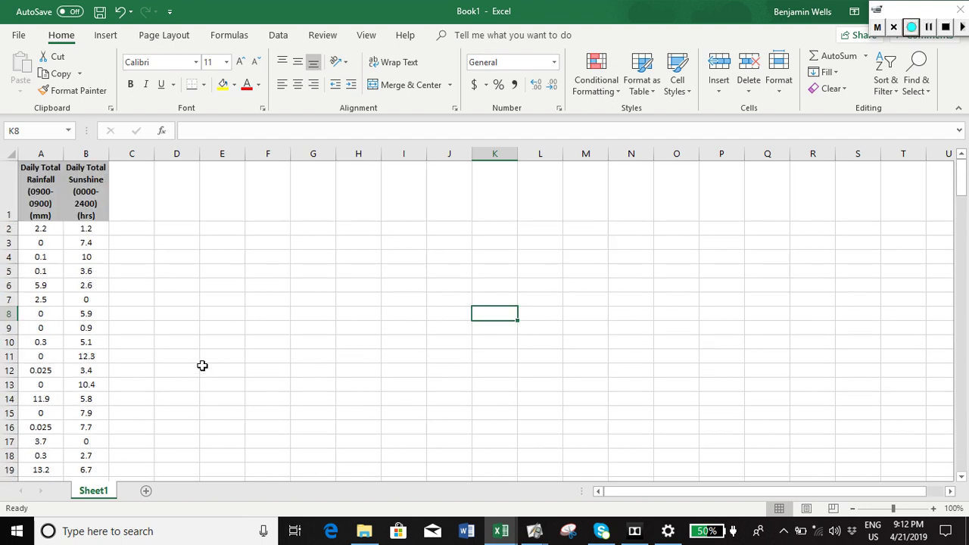